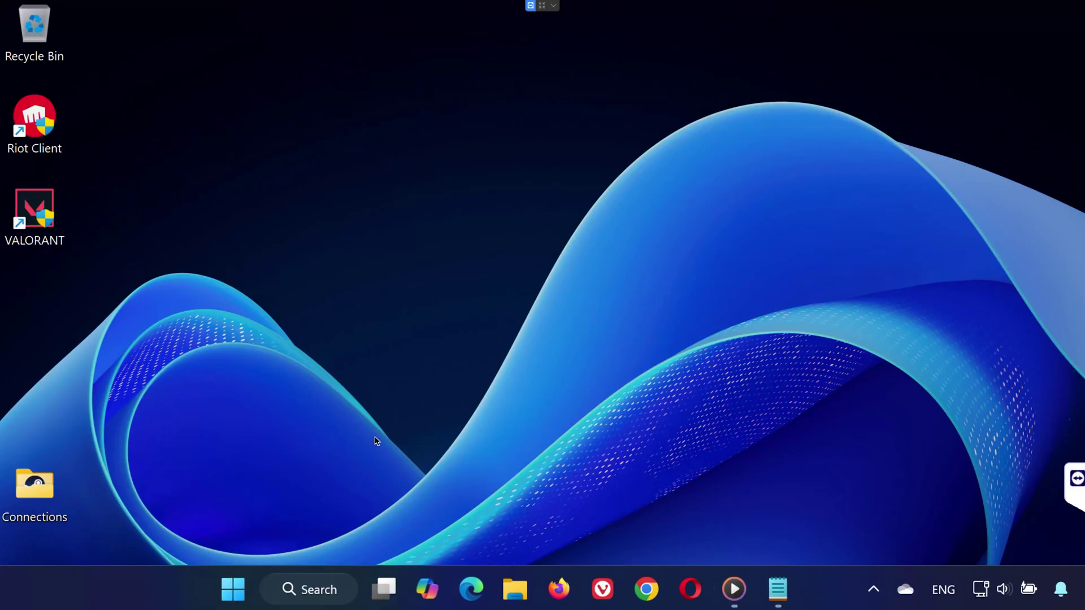
Launch Command Prompt as administrator from Start search and approve the UAC prompt
left_click(241, 591)
type("cm")
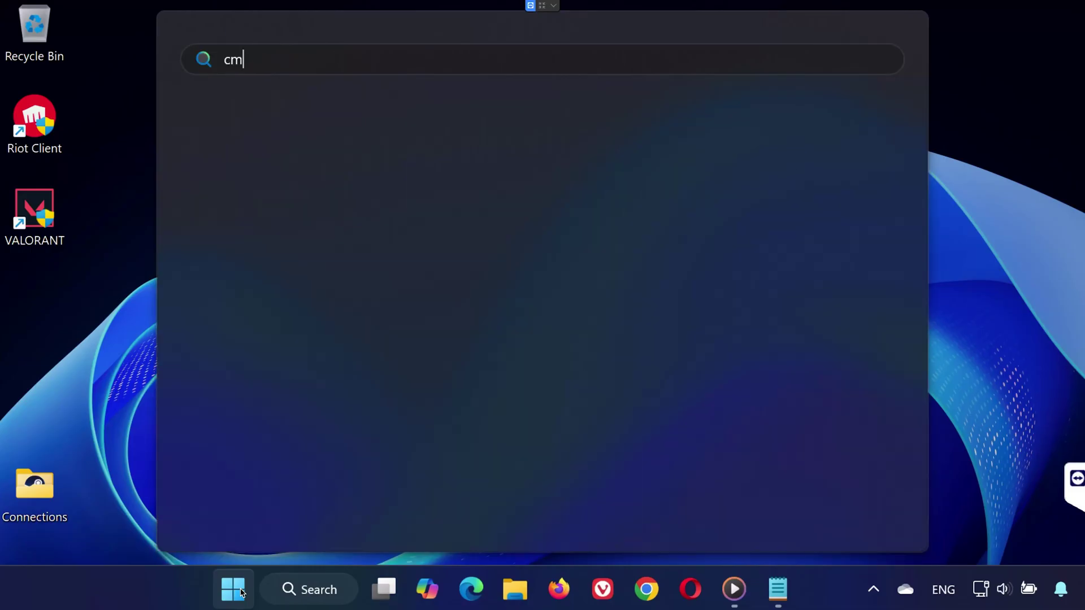
type("d")
right_click(302, 211)
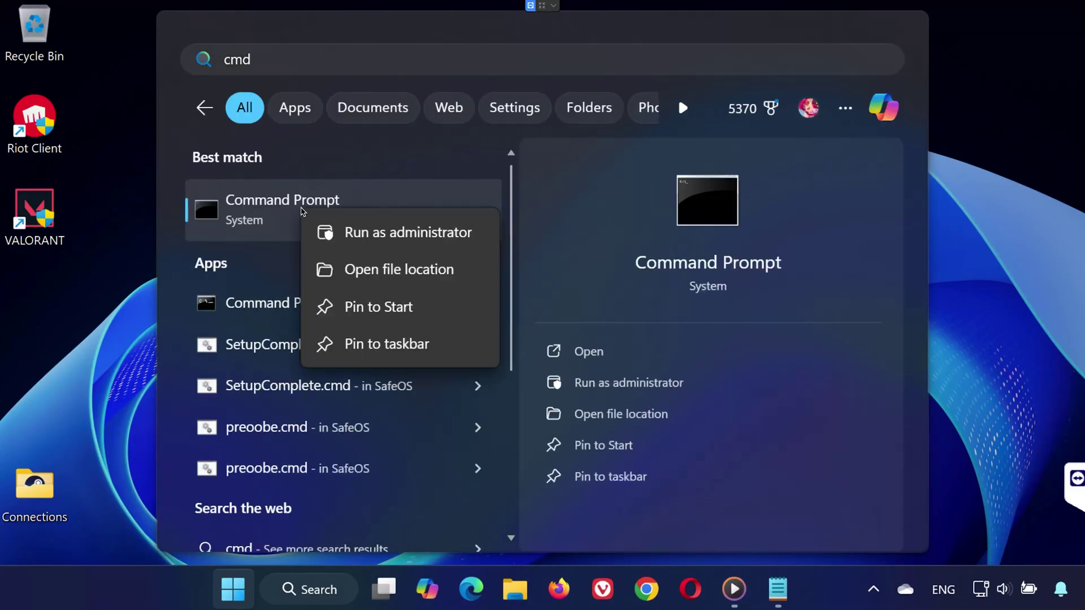
left_click(345, 238)
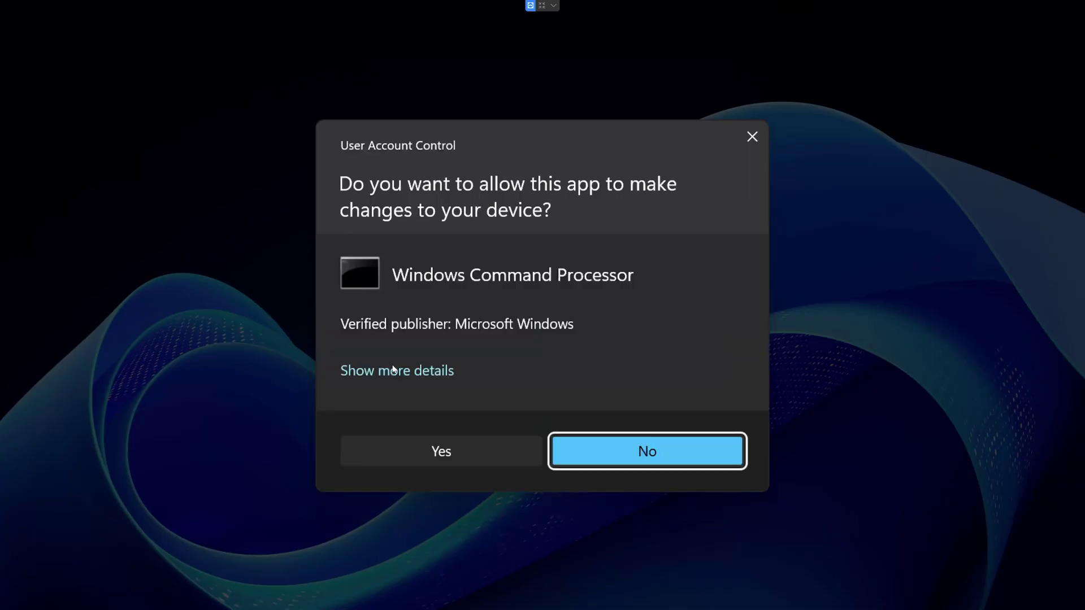
left_click(438, 461)
type("sc delete vg")
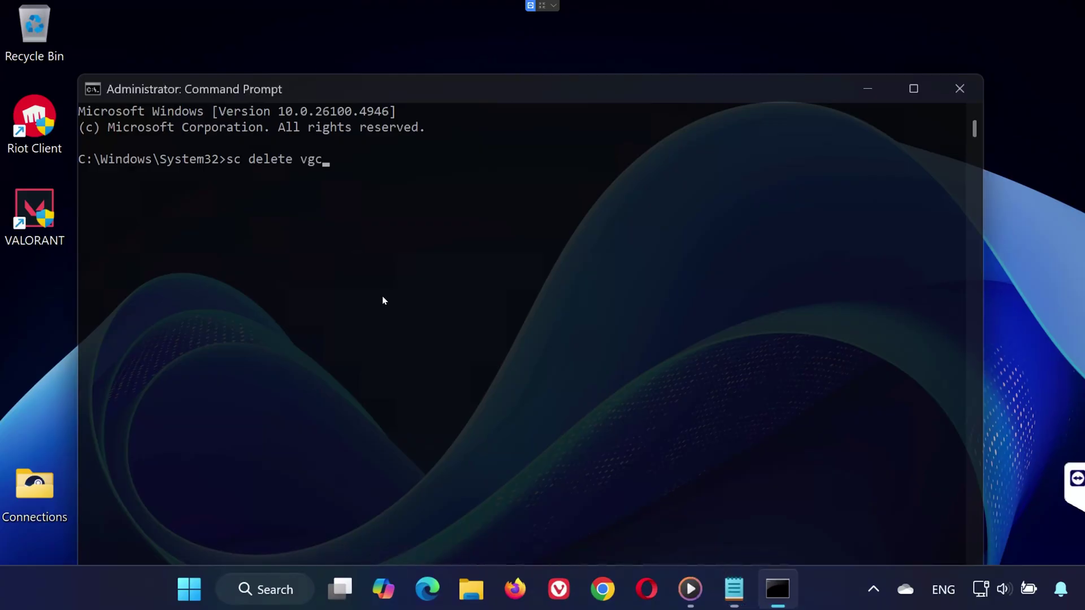
type("c")
Run 'sc delete vgc' to remove the vgc service
key("Return")
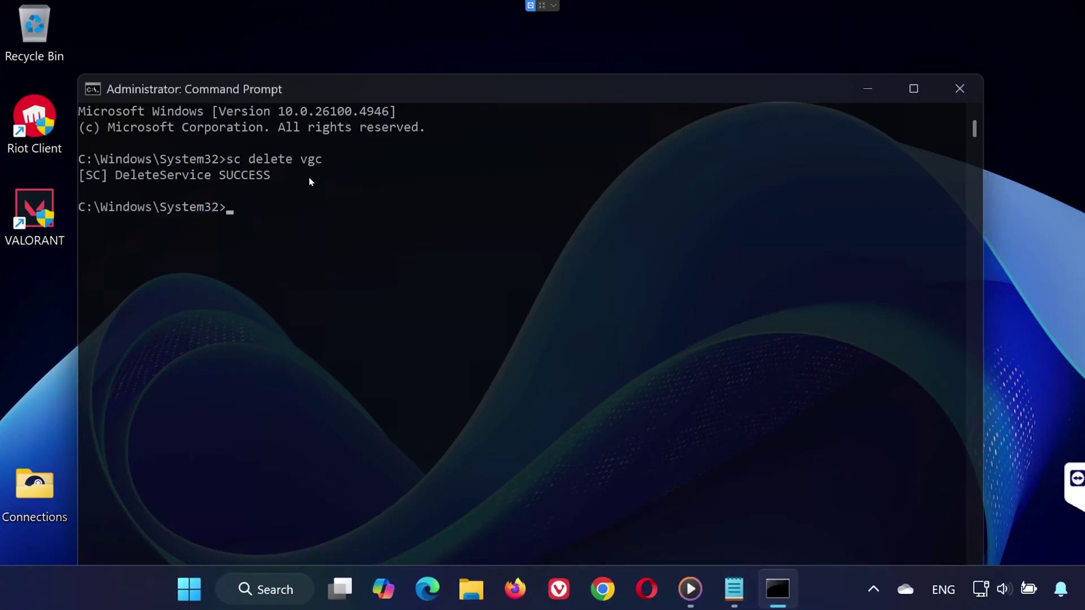
type("sc delete vgc")
Delete the vgk service, close Command Prompt, and browse to C:\Program Files in File Explorer
key("Return")
key("alt+F4")
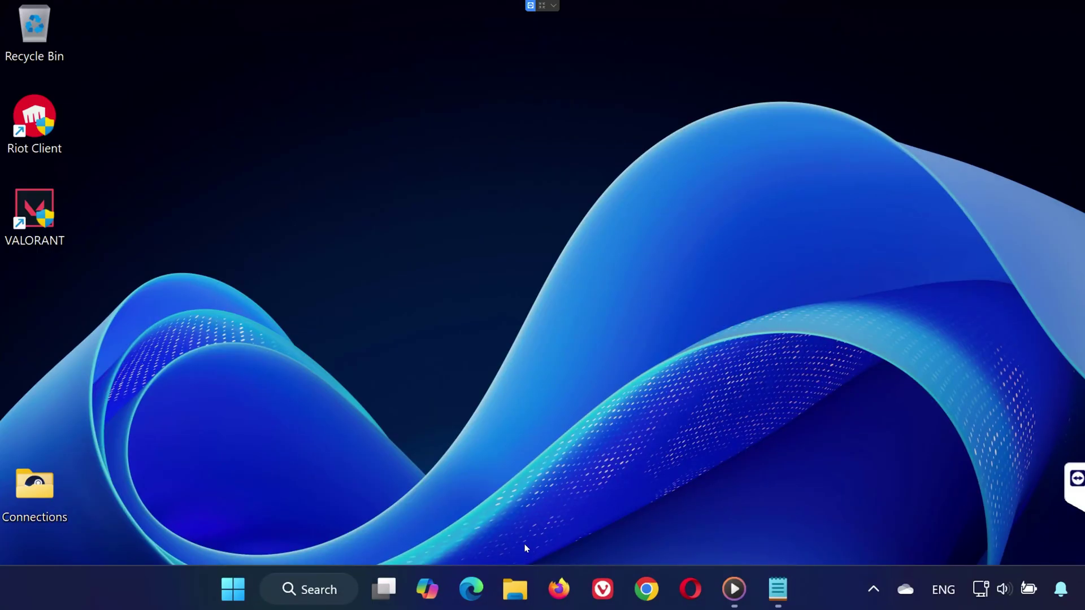
left_click(515, 589)
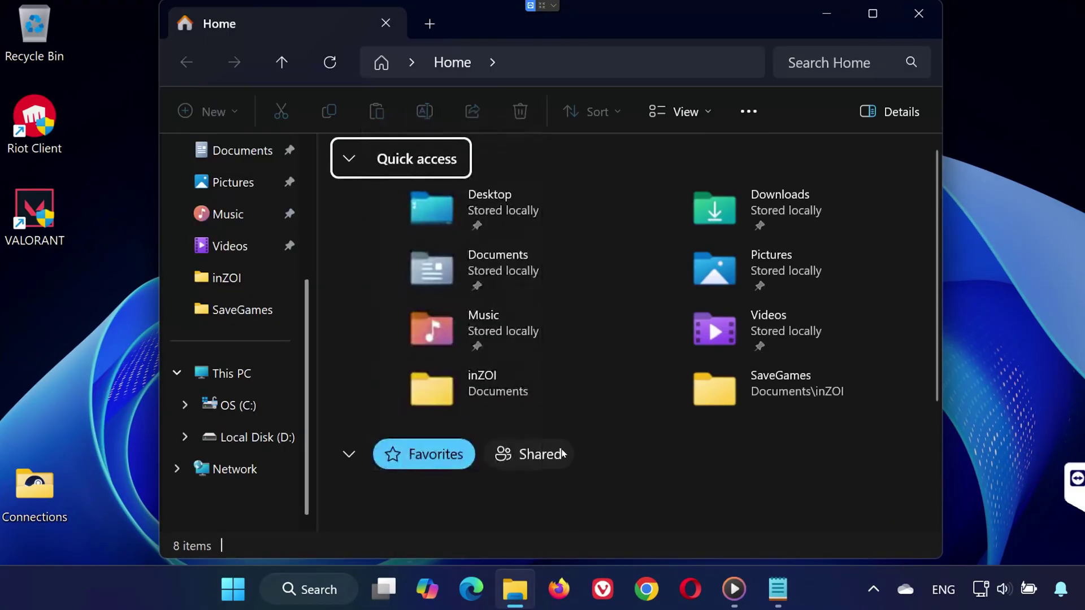
left_click(230, 373)
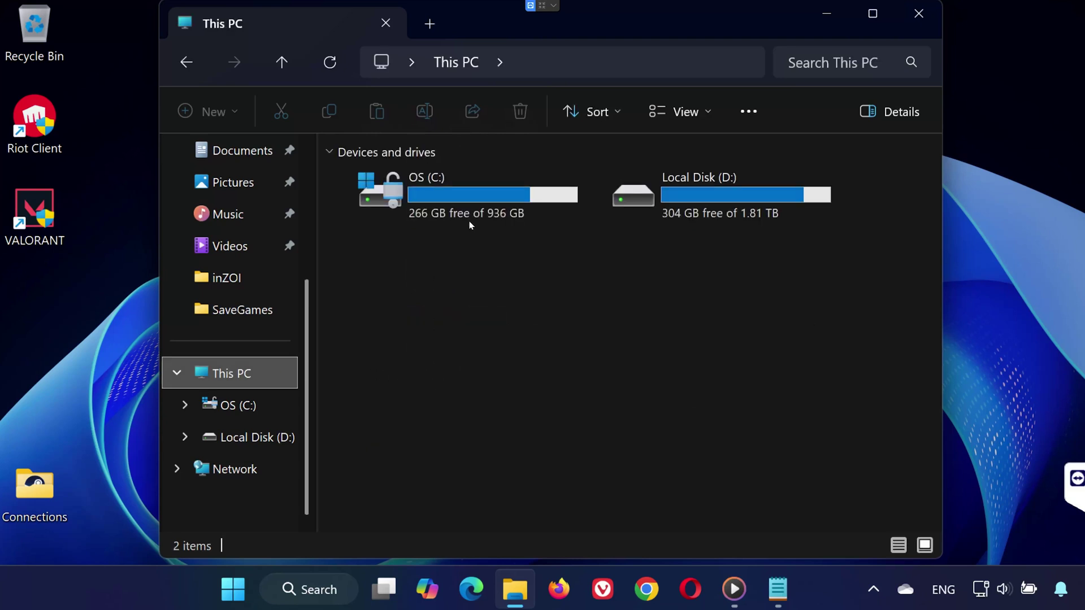
double_click(487, 201)
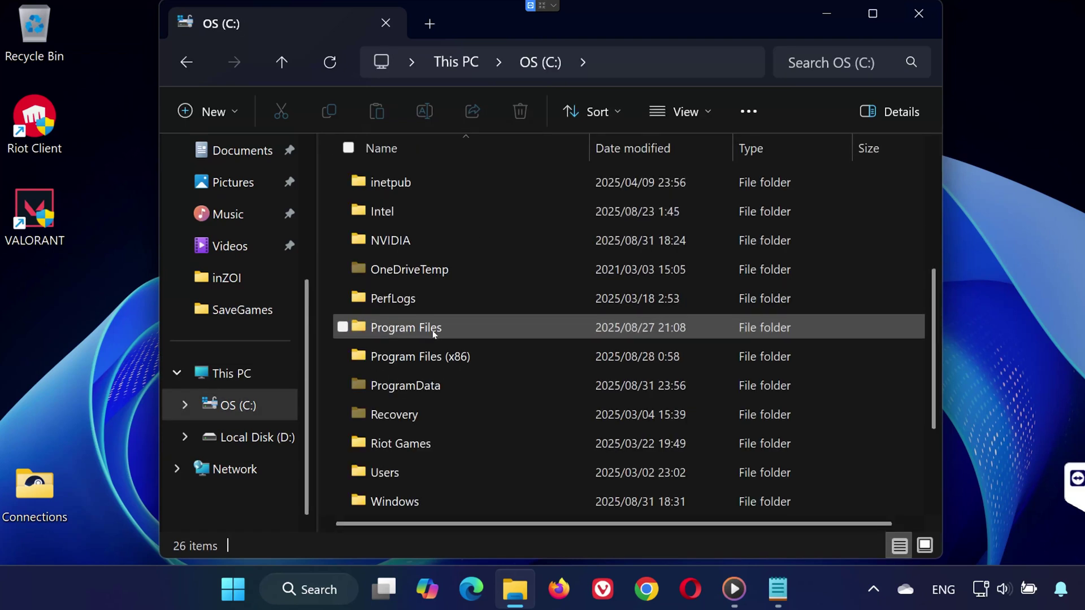
double_click(399, 327)
Delete the Riot Vanguard folder, granting administrator permission
left_click(445, 237)
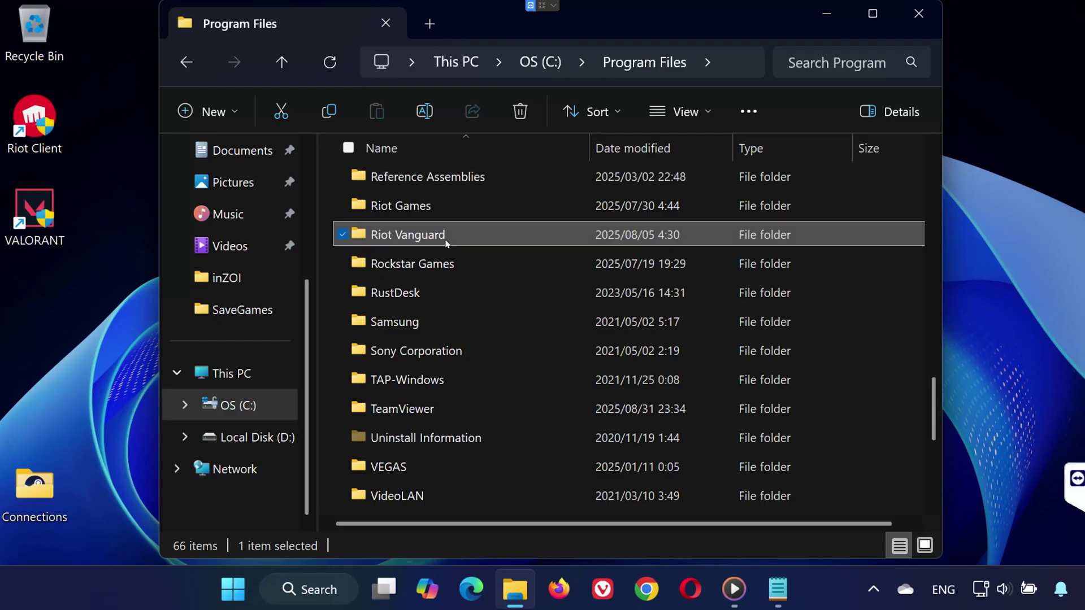
left_click(520, 111)
left_click(288, 252)
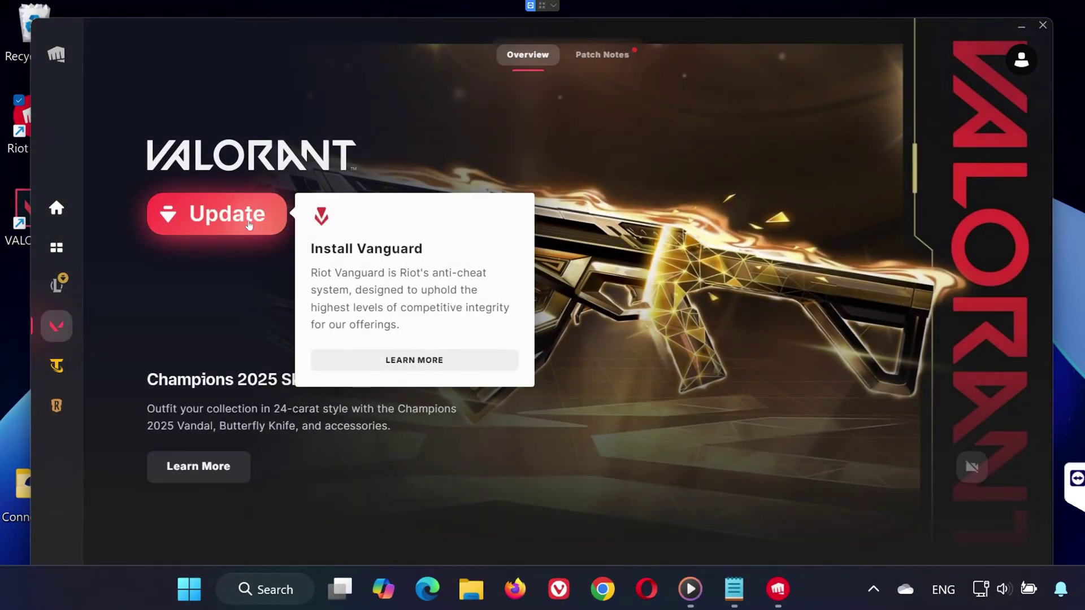
Start the VALORANT update in the Riot Client so Vanguard gets reinstalled
left_click(247, 228)
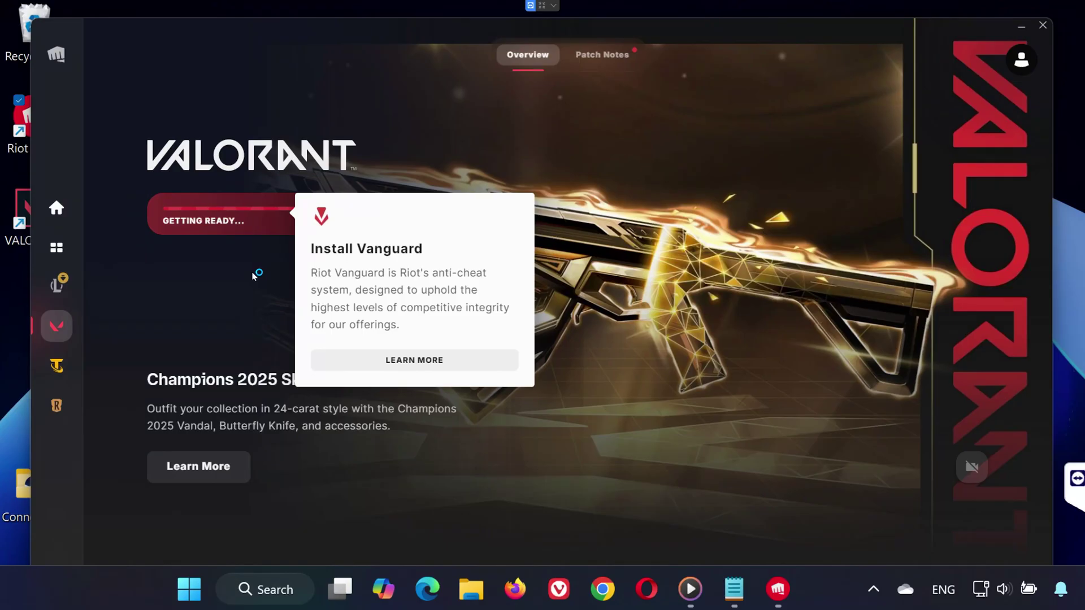